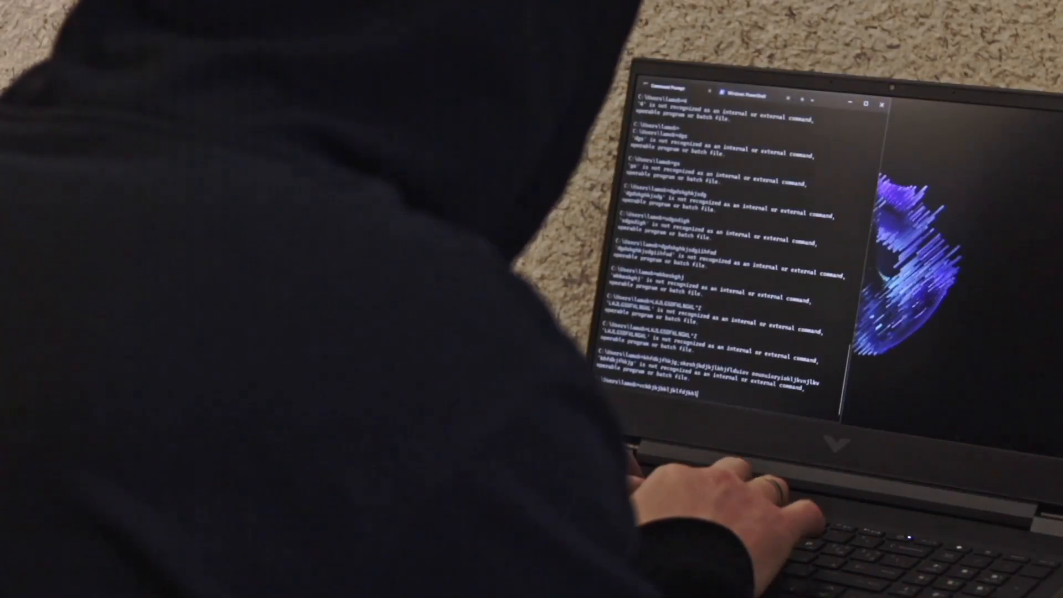
type("gkf,ldlkkj")
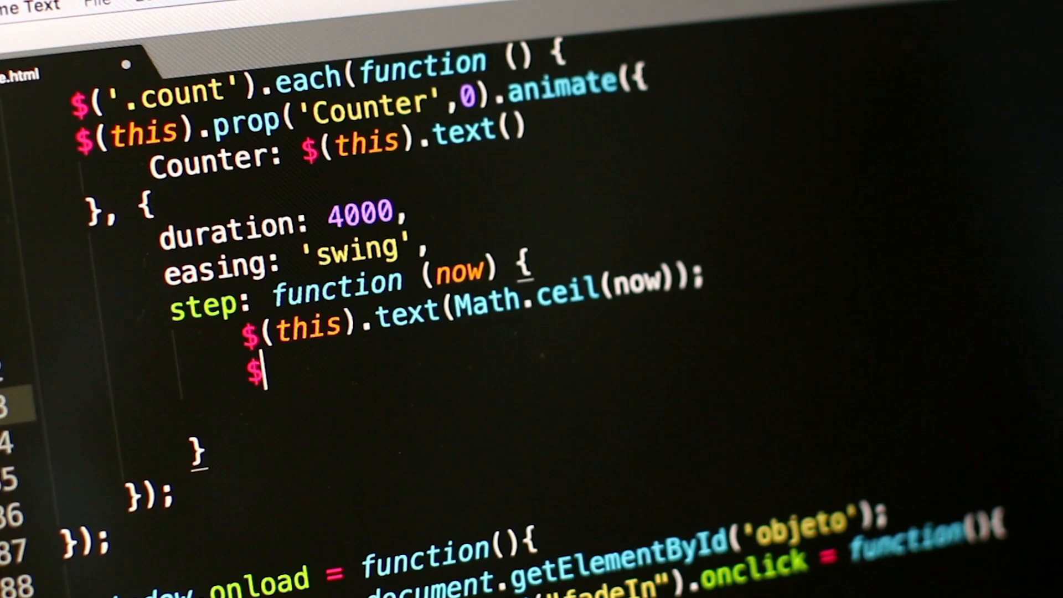
key("Left")
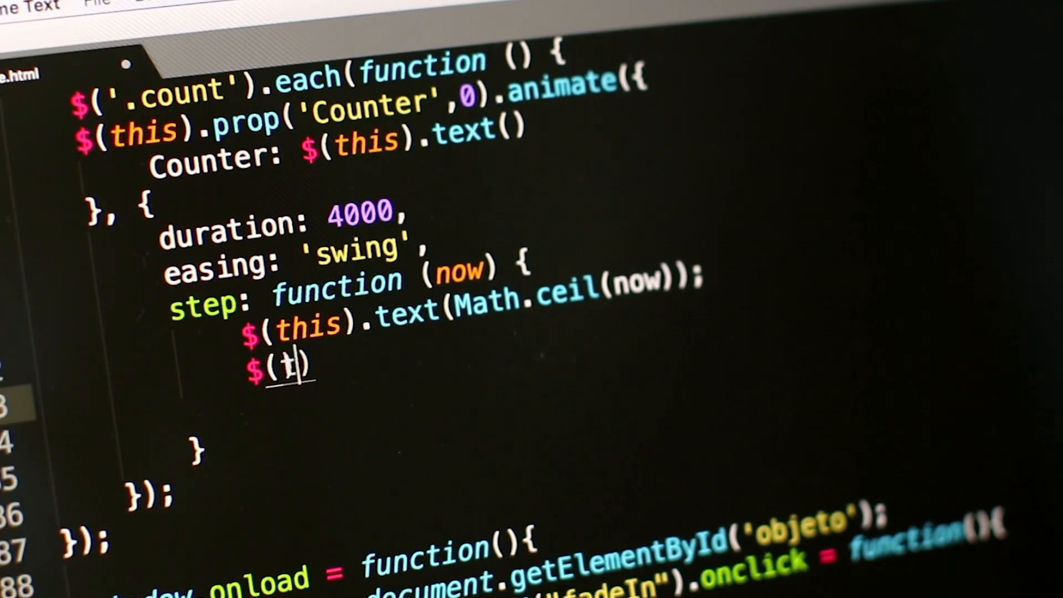
type("his).")
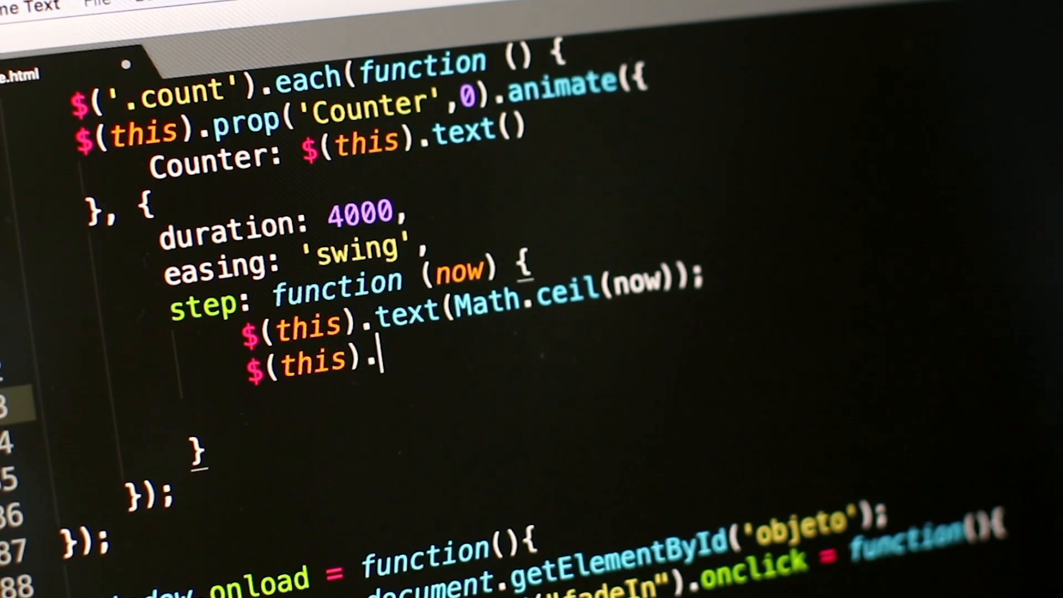
type("html(")
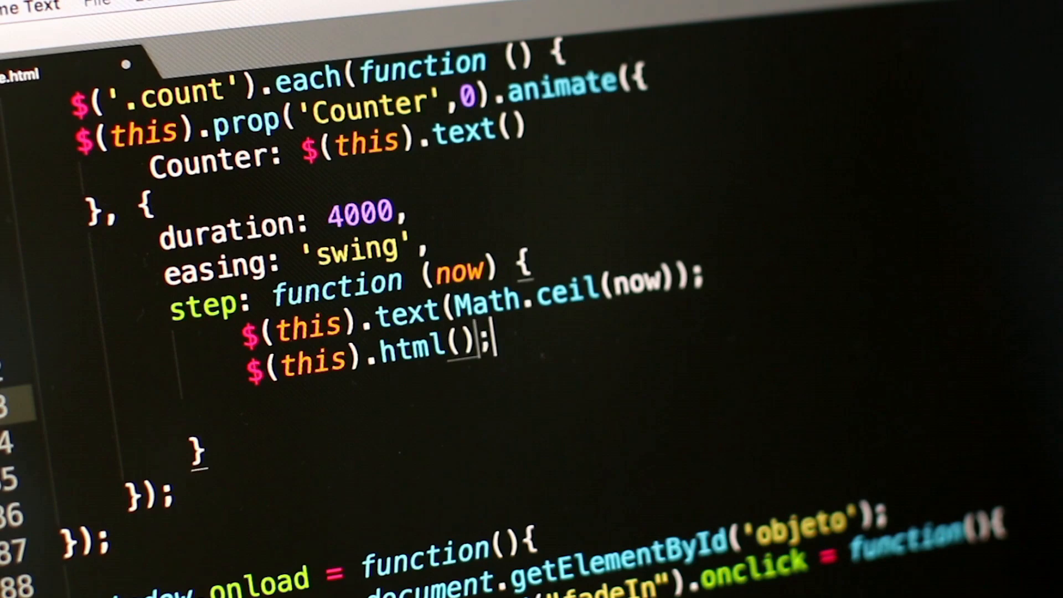
type("te")
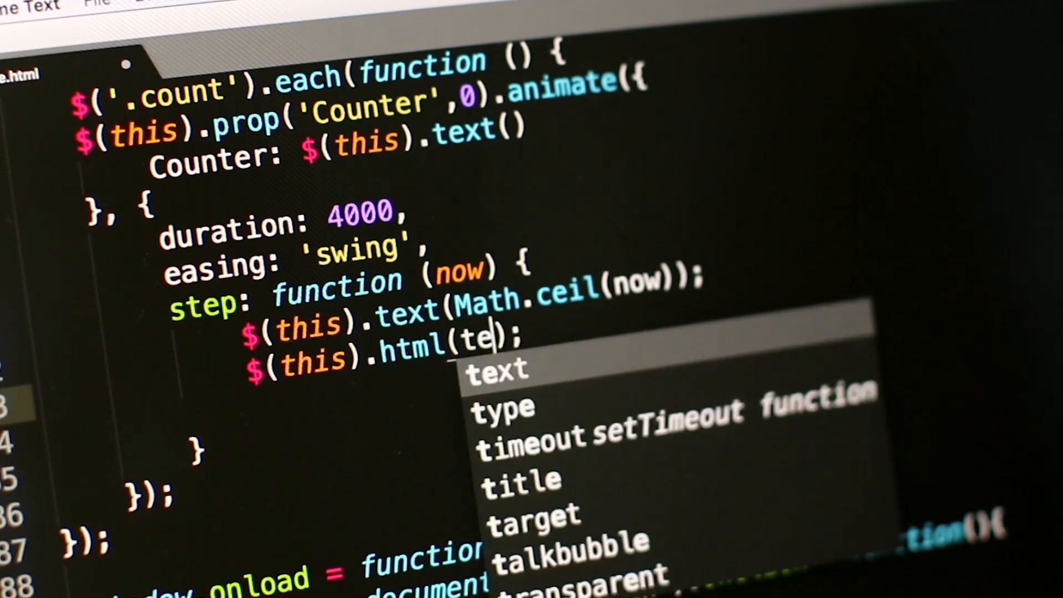
type("xt")
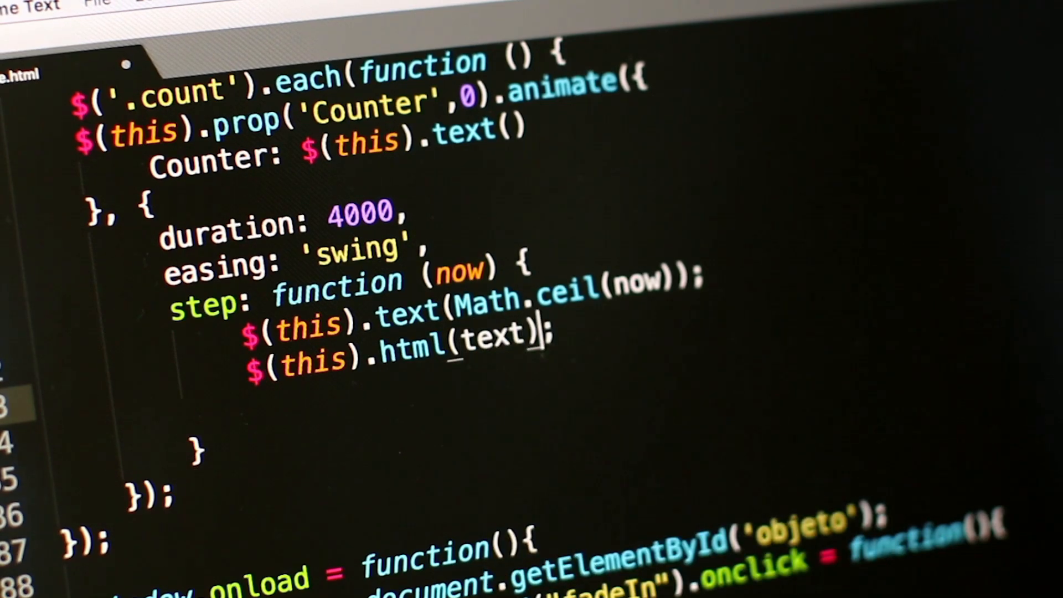
key("Return")
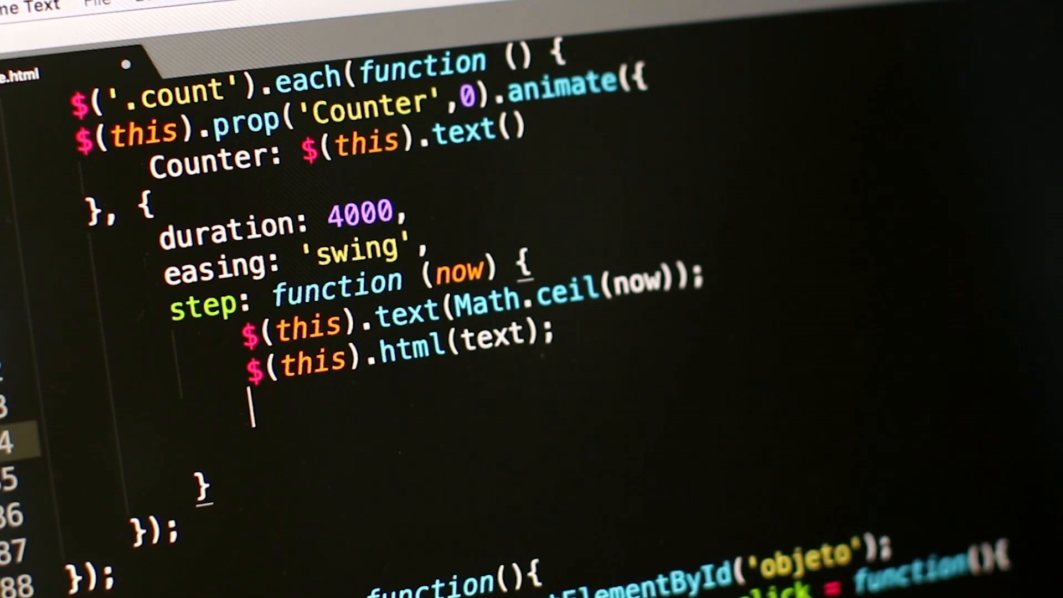
type("if()")
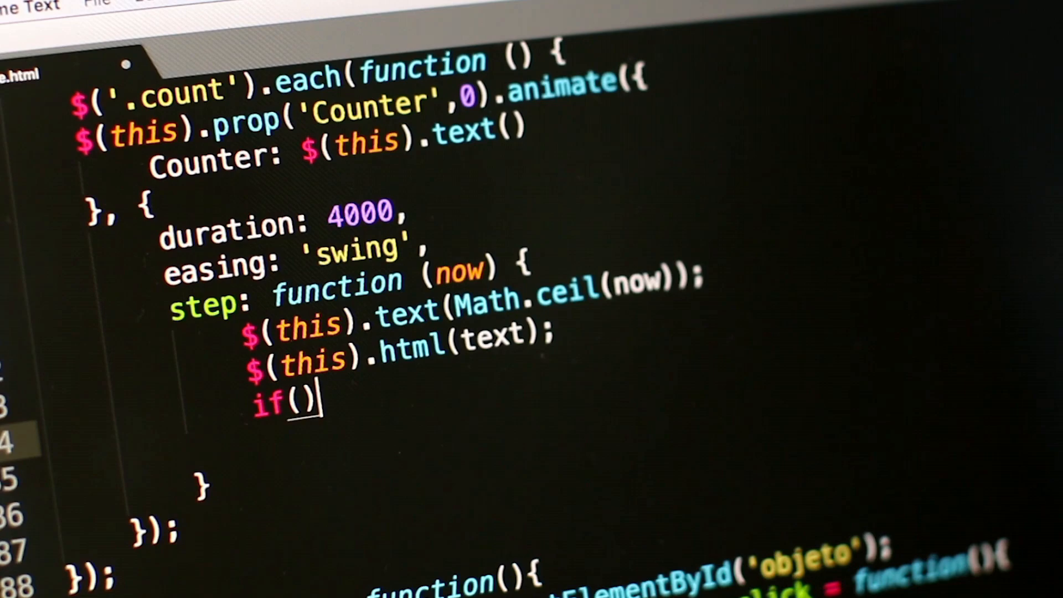
type("in")
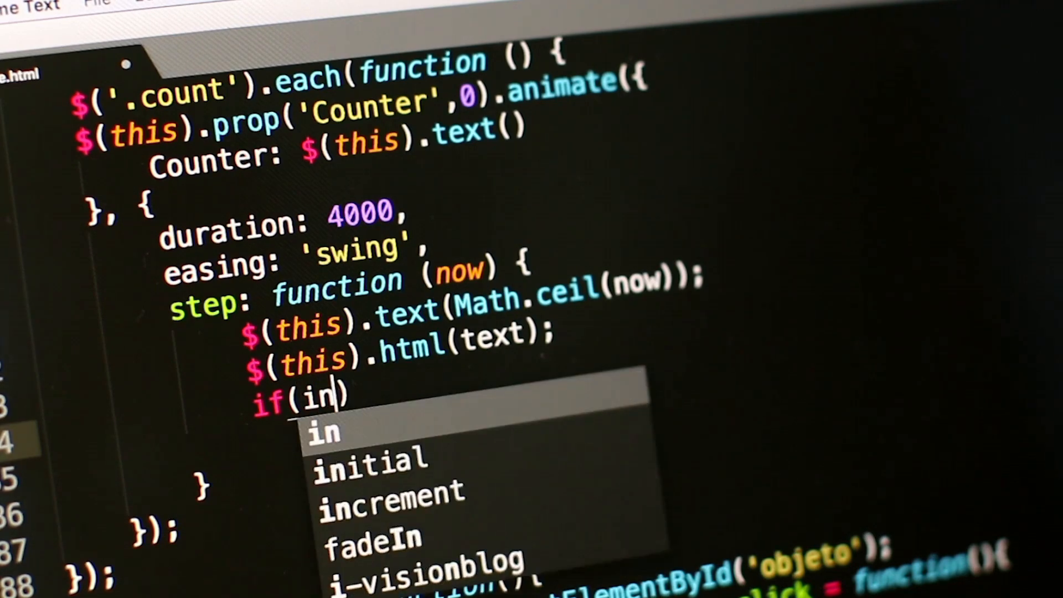
type("iti")
type("al == 0")
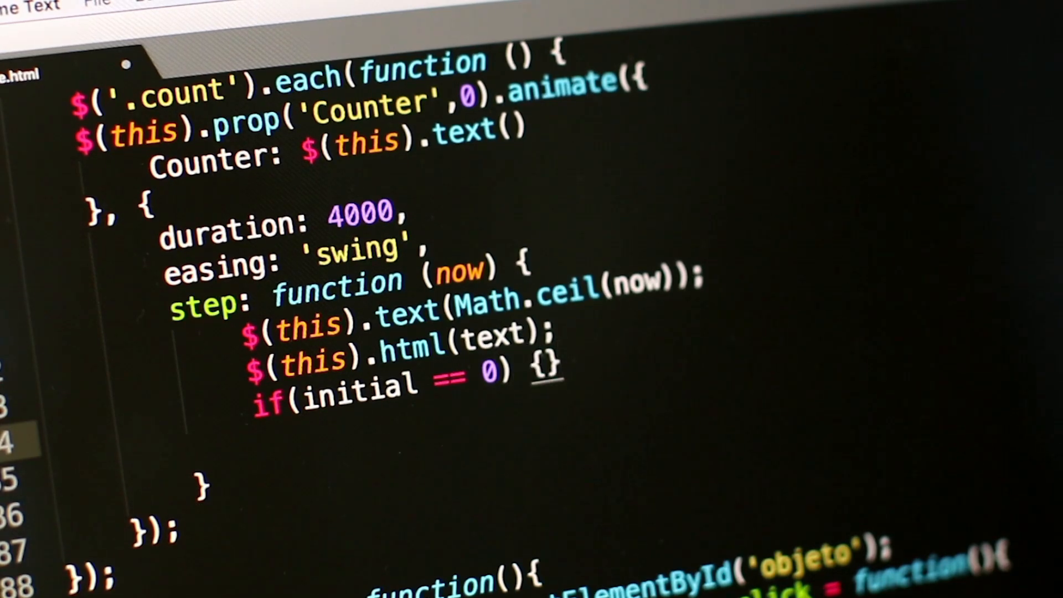
key("Return")
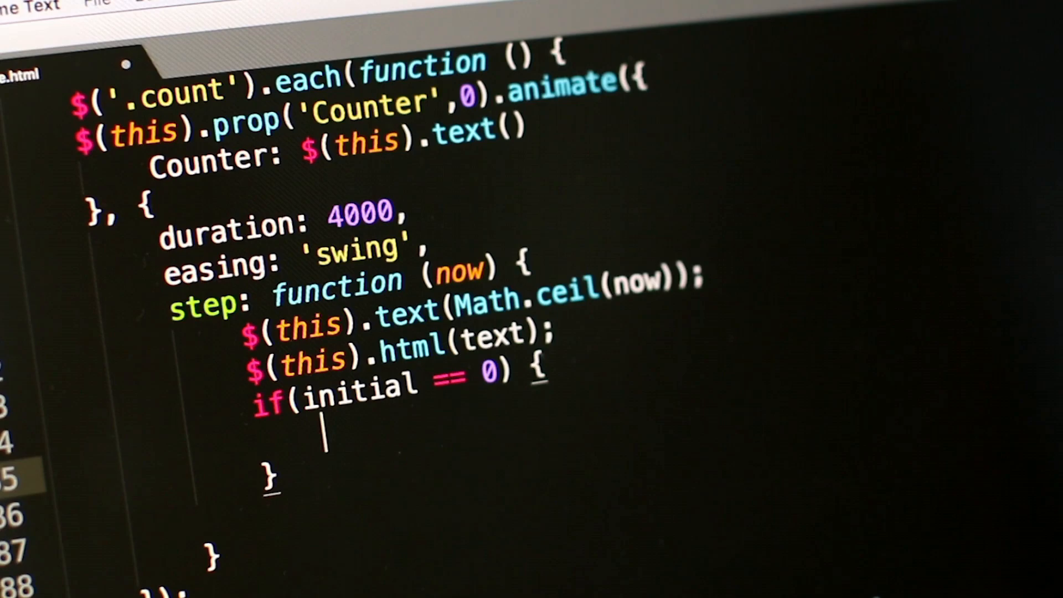
type("increment = 2")
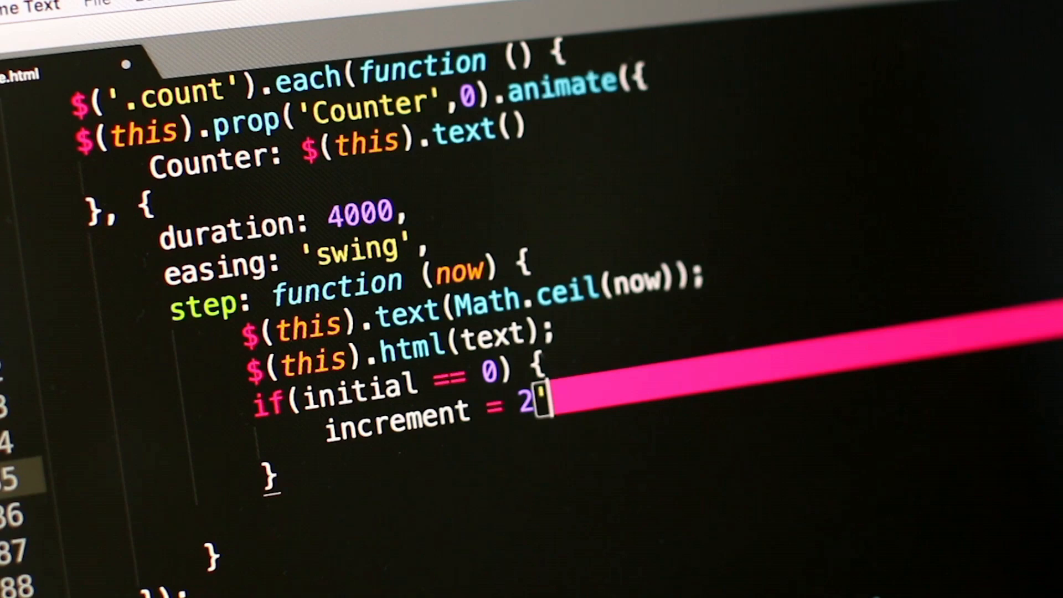
type("; ")
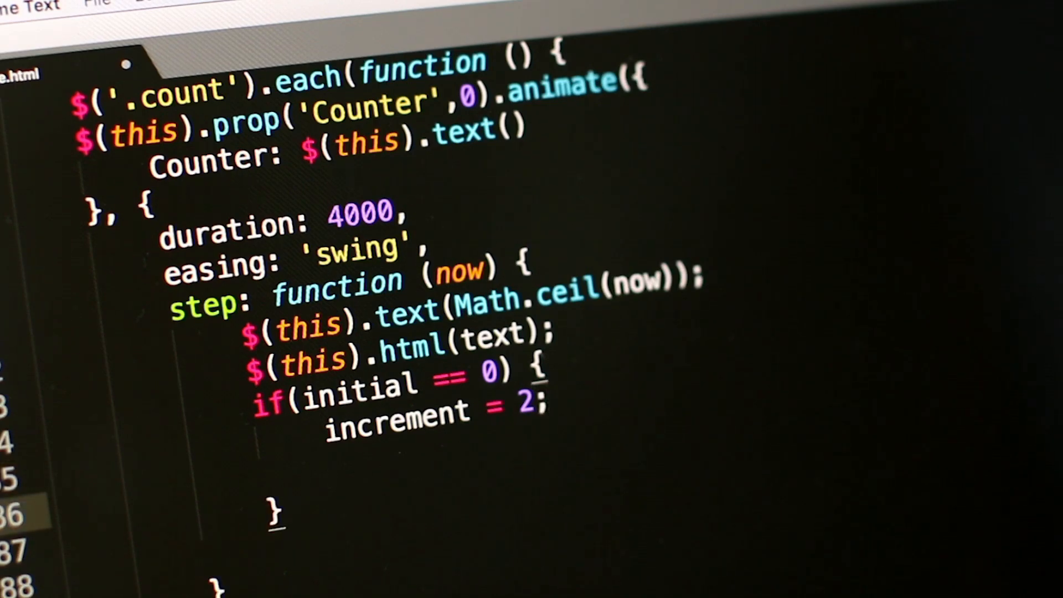
type("element.")
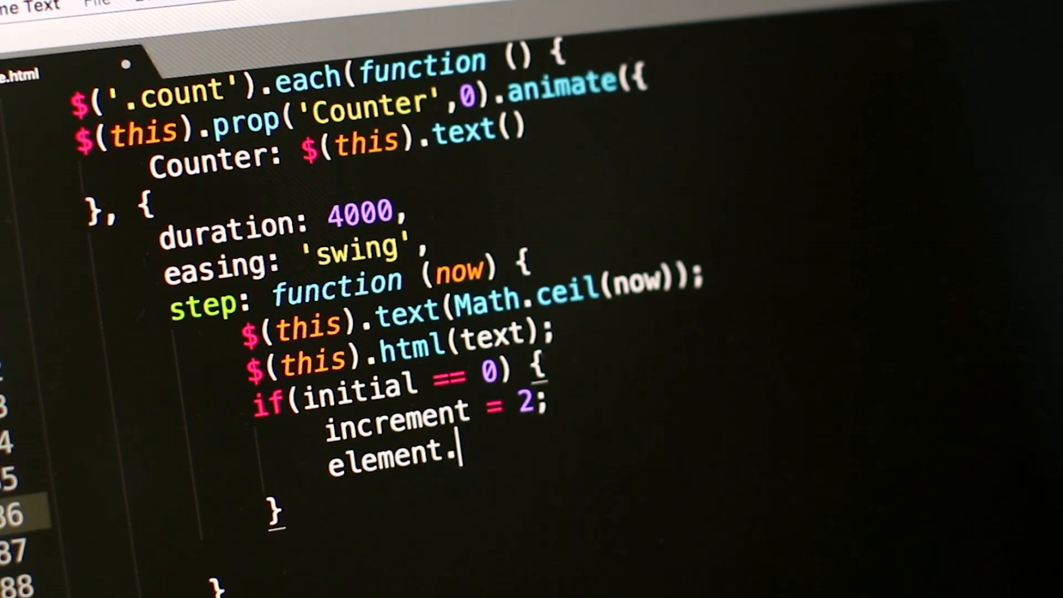
type("si")
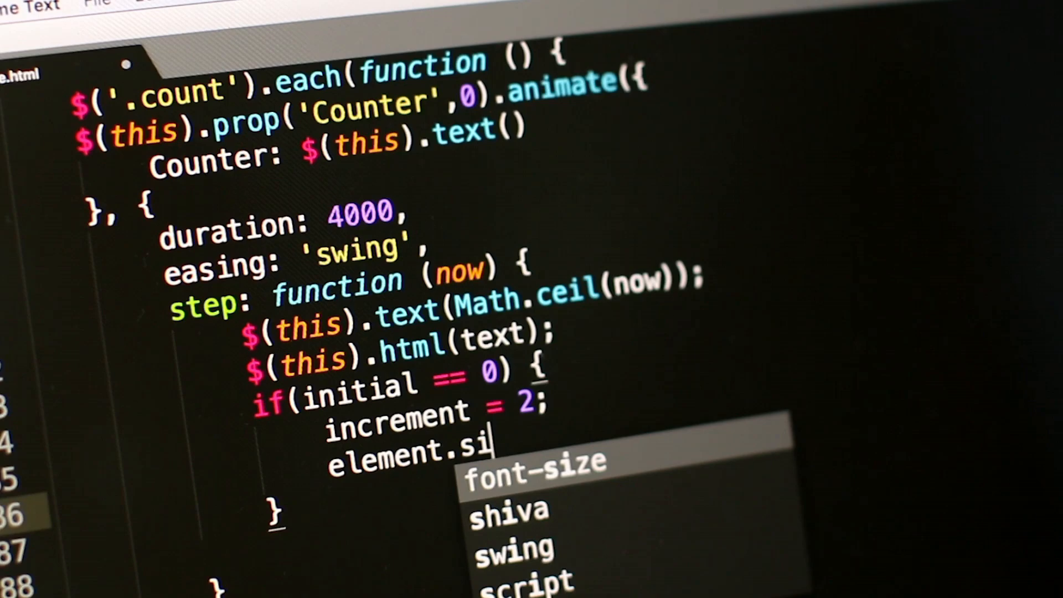
key("BackSpace")
type("dis")
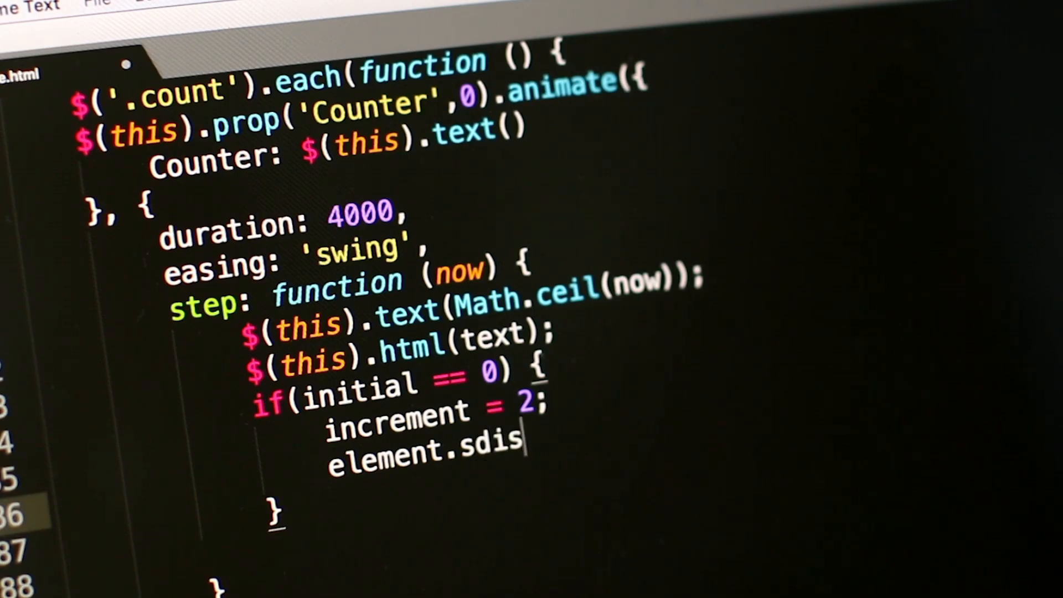
type("disp")
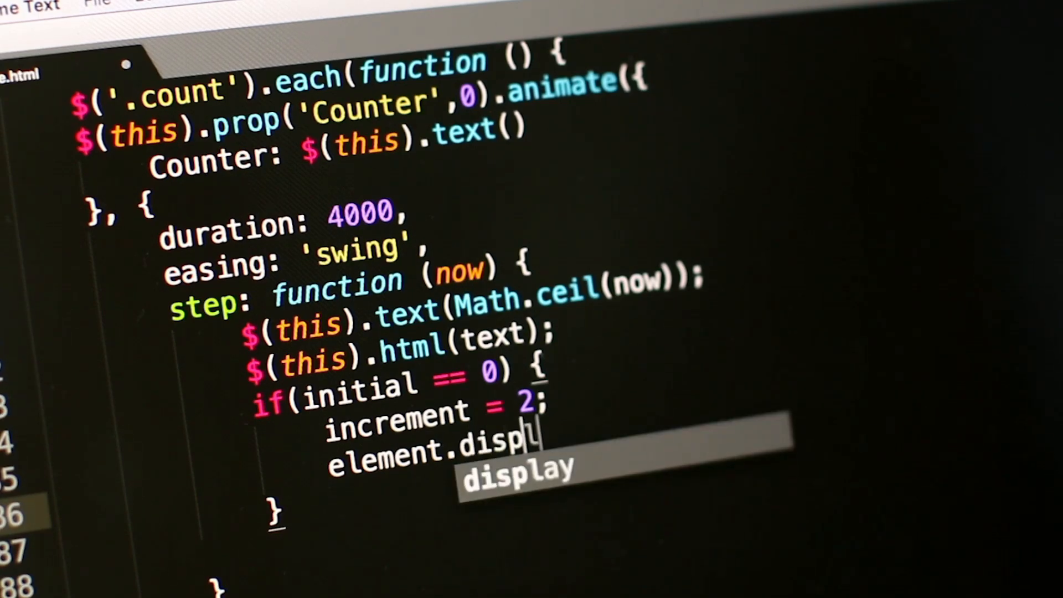
type("lay.")
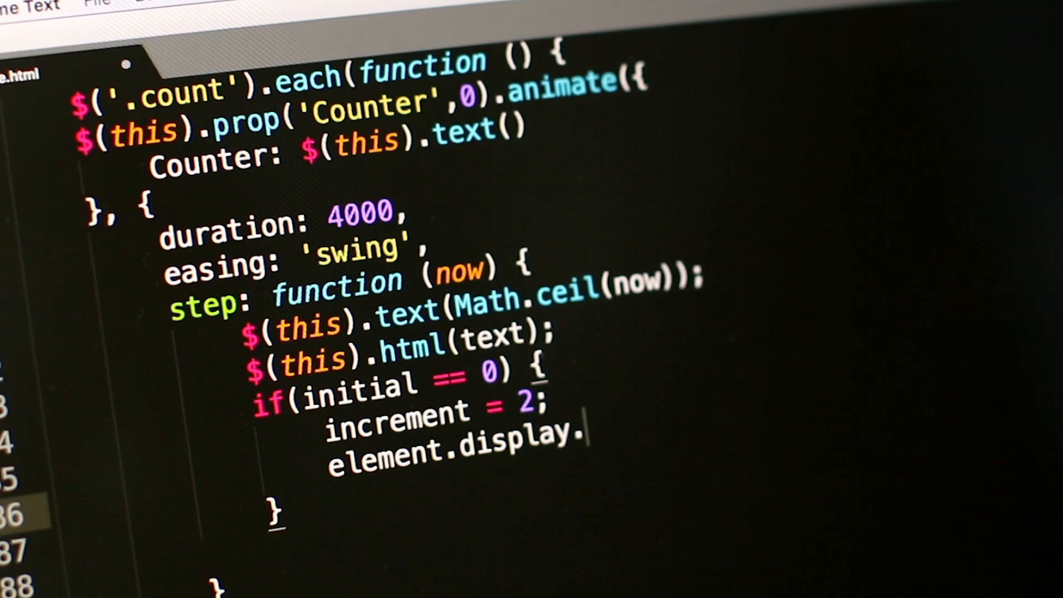
type("sty")
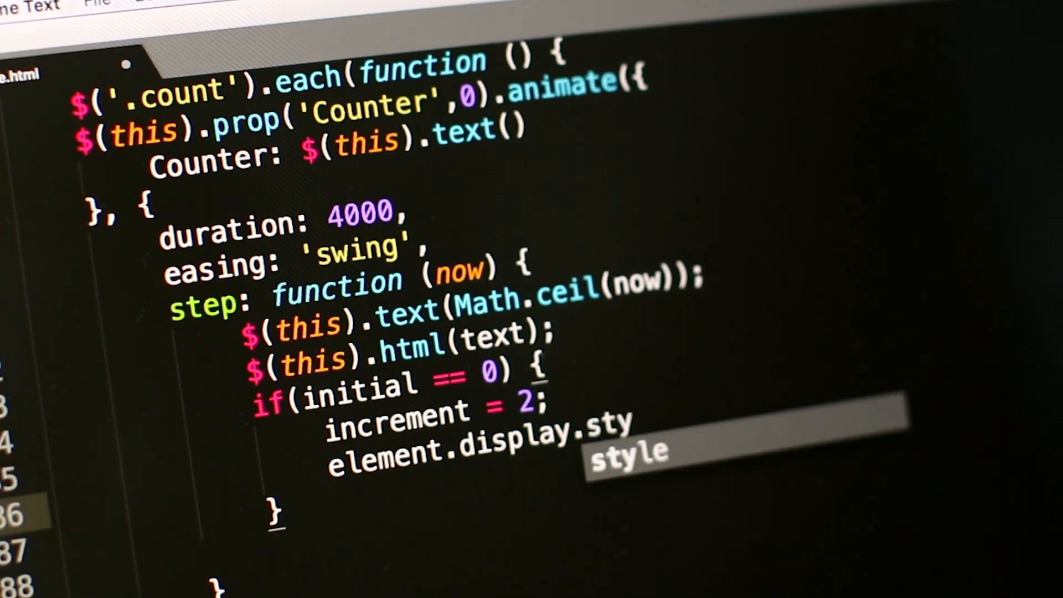
type("le =")
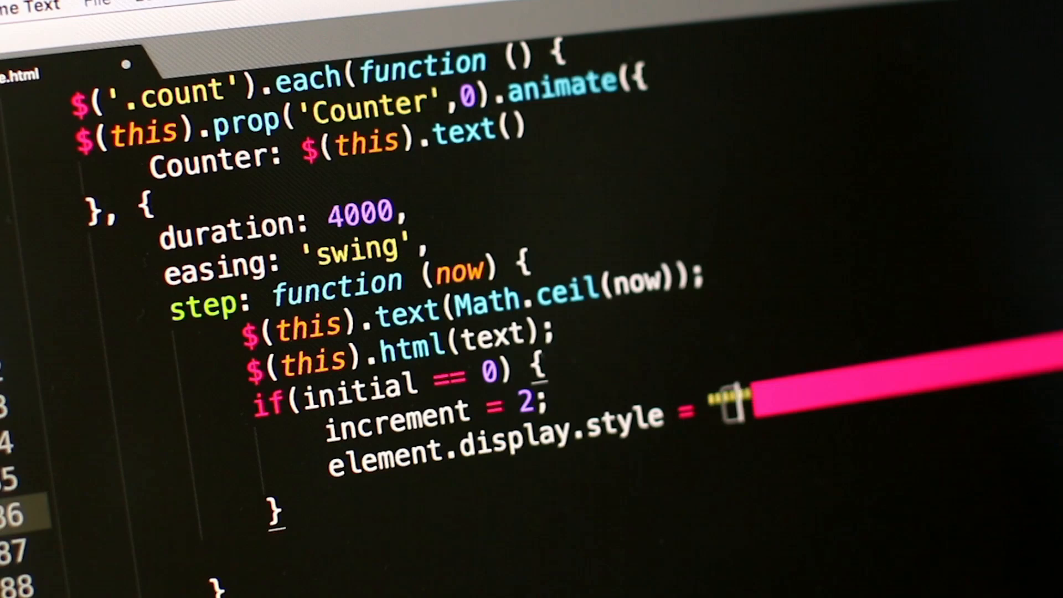
type("\"blo")
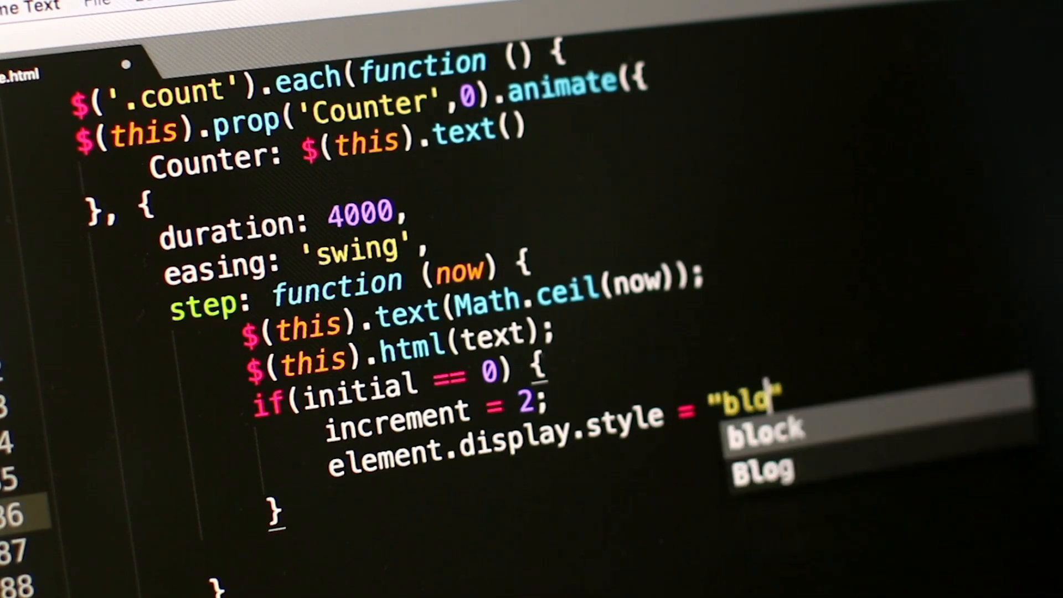
type("ck")
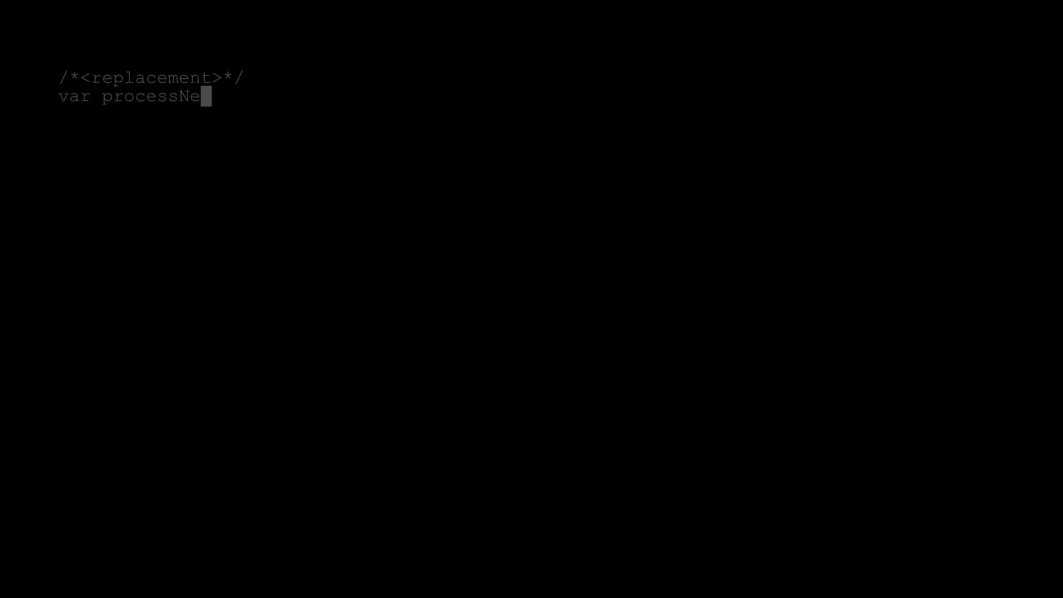